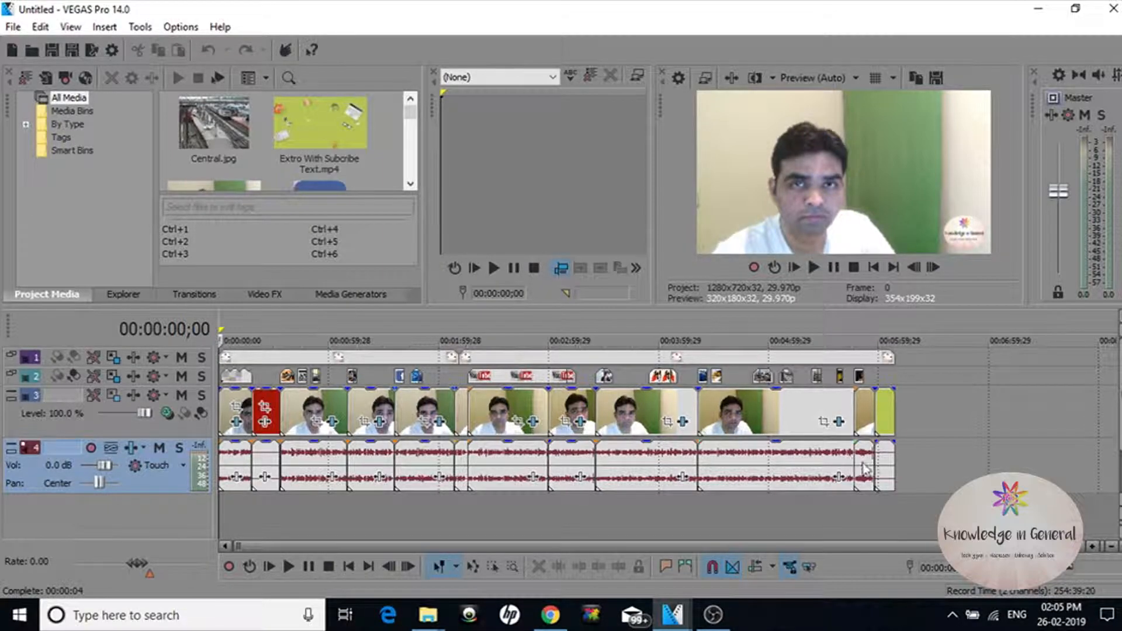
# Save the project to the Desktop as "Test fil 1"
pyautogui.moveTo(894, 475)
pyautogui.mouseDown()
pyautogui.moveTo(918, 466)
pyautogui.moveTo(895, 468)
pyautogui.mouseUp()
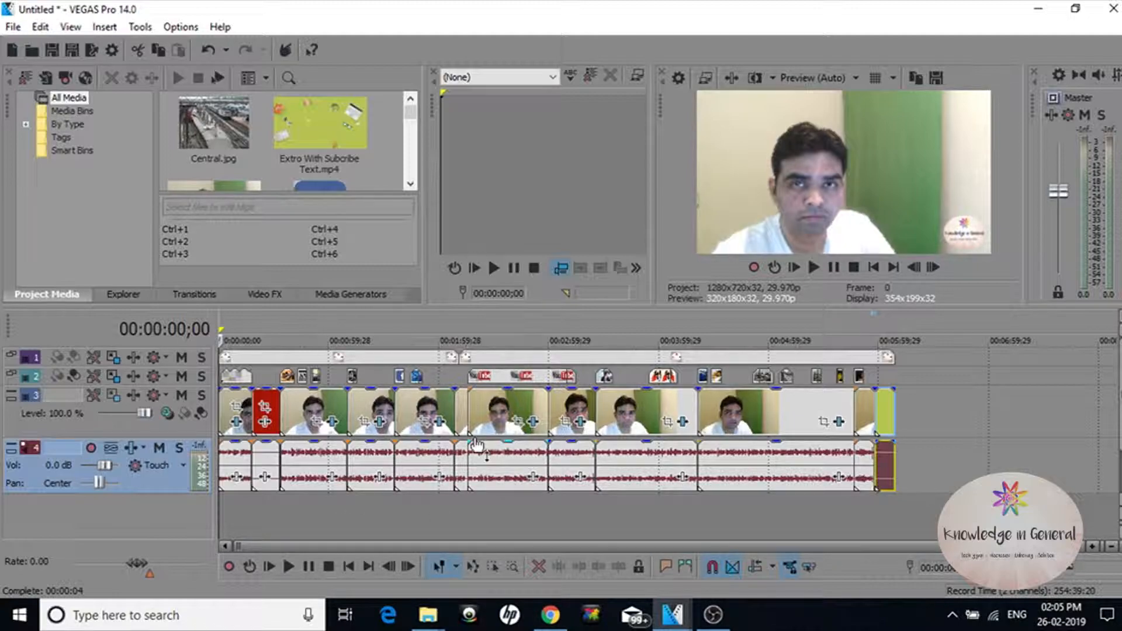
pyautogui.moveTo(477, 445)
pyautogui.click(15, 33)
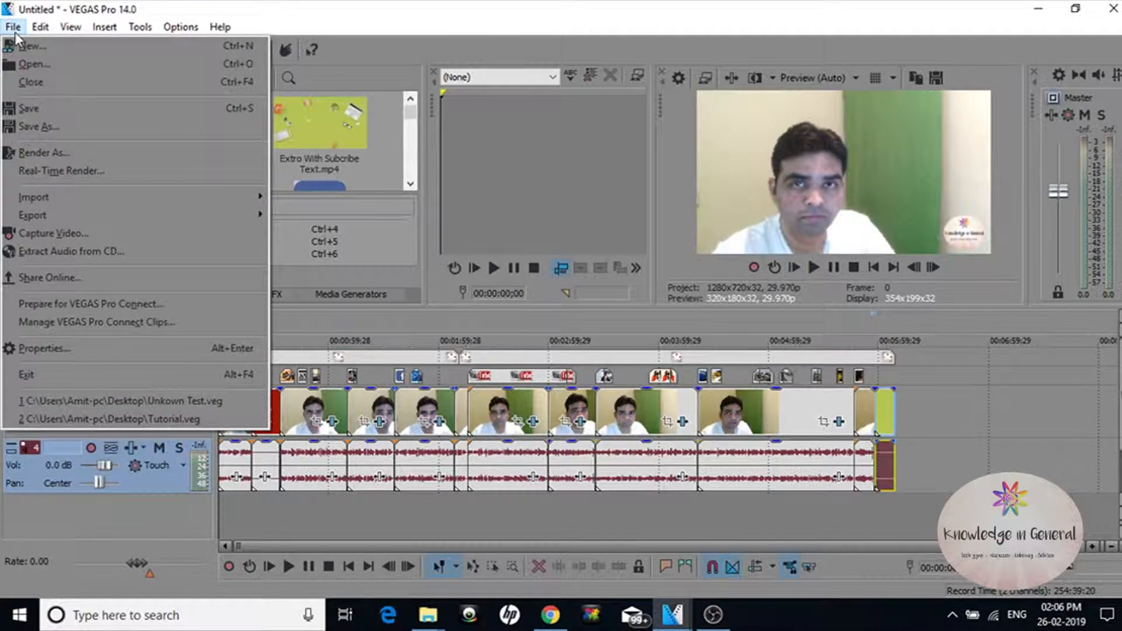
pyautogui.click(106, 130)
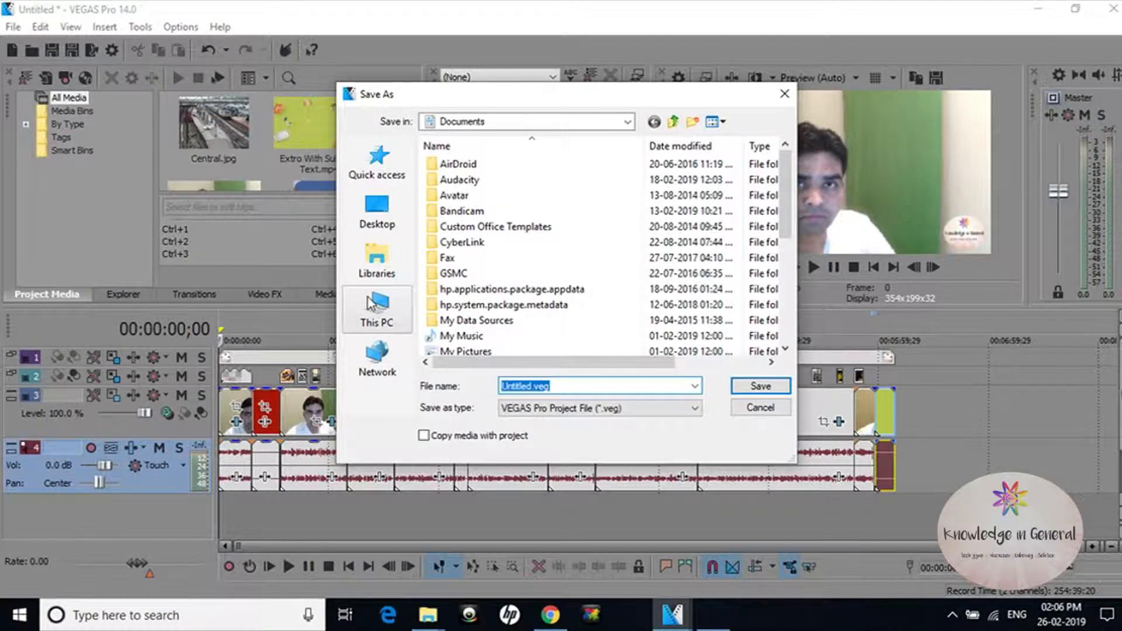
pyautogui.click(377, 220)
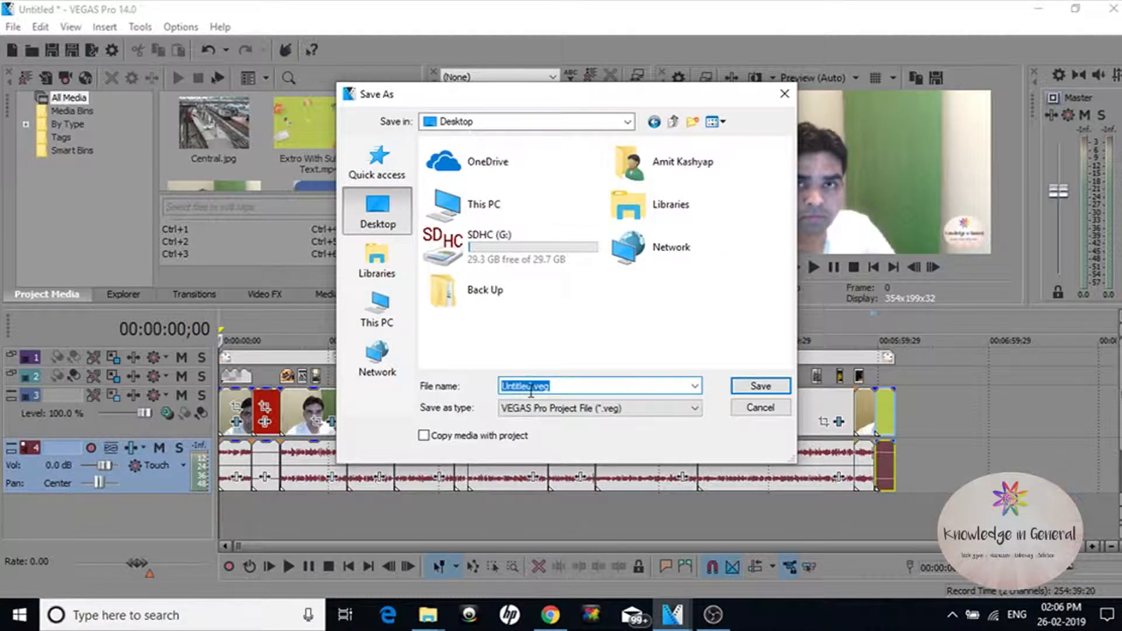
pyautogui.click(529, 386)
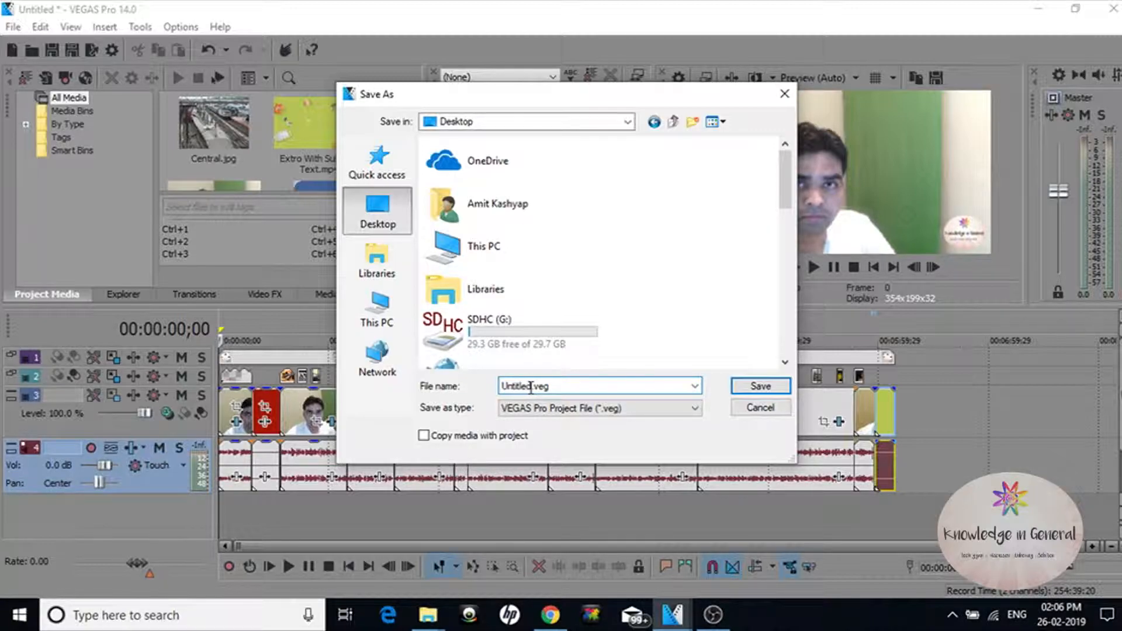
pyautogui.press('BackSpace')
pyautogui.press('BackSpace')
pyautogui.press('BackSpace')
pyautogui.press('BackSpace')
pyautogui.press('BackSpace')
pyautogui.press('BackSpace')
pyautogui.press('BackSpace')
pyautogui.press('BackSpace')
pyautogui.write('Test fil 1')
pyautogui.click(753, 386)
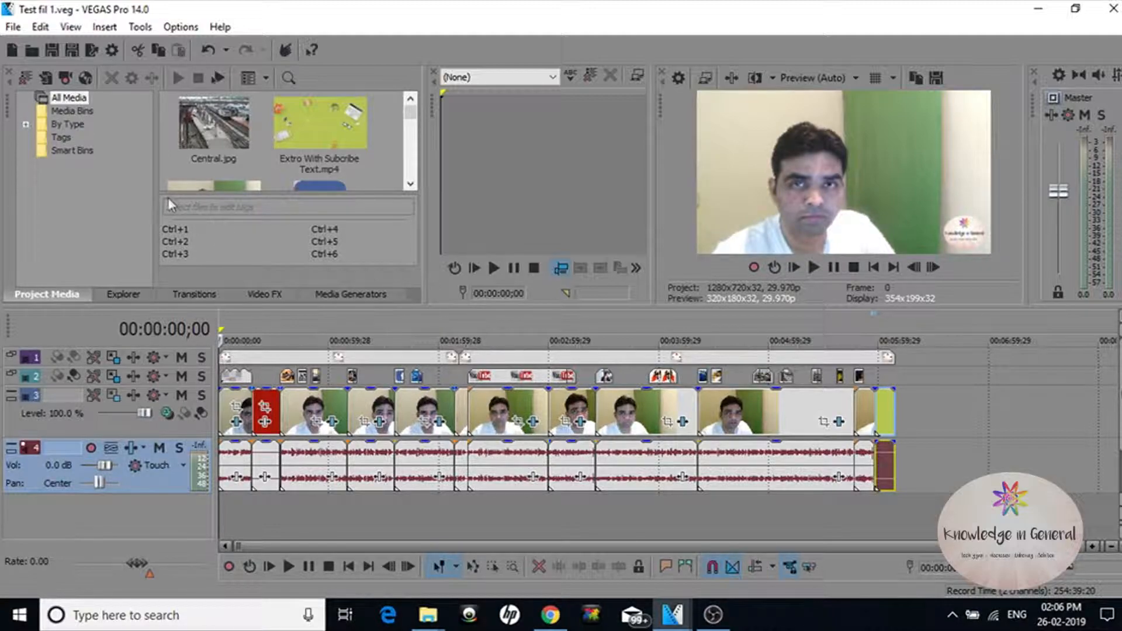
# Import the saved project Test fil 1.veg from the Desktop as media
pyautogui.click(12, 28)
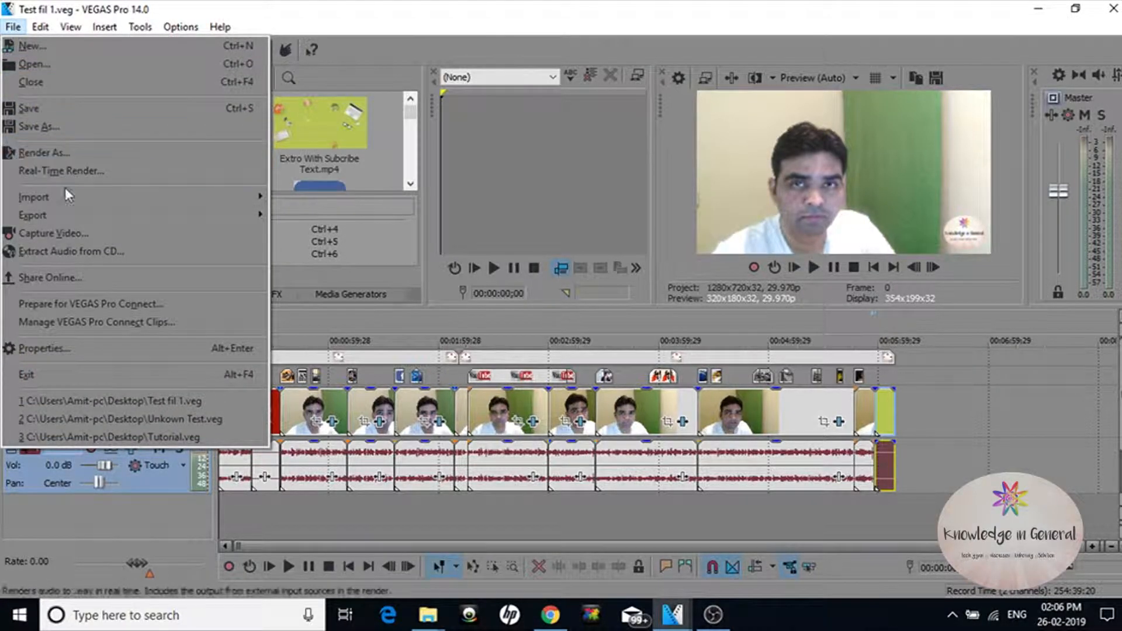
pyautogui.moveTo(97, 201)
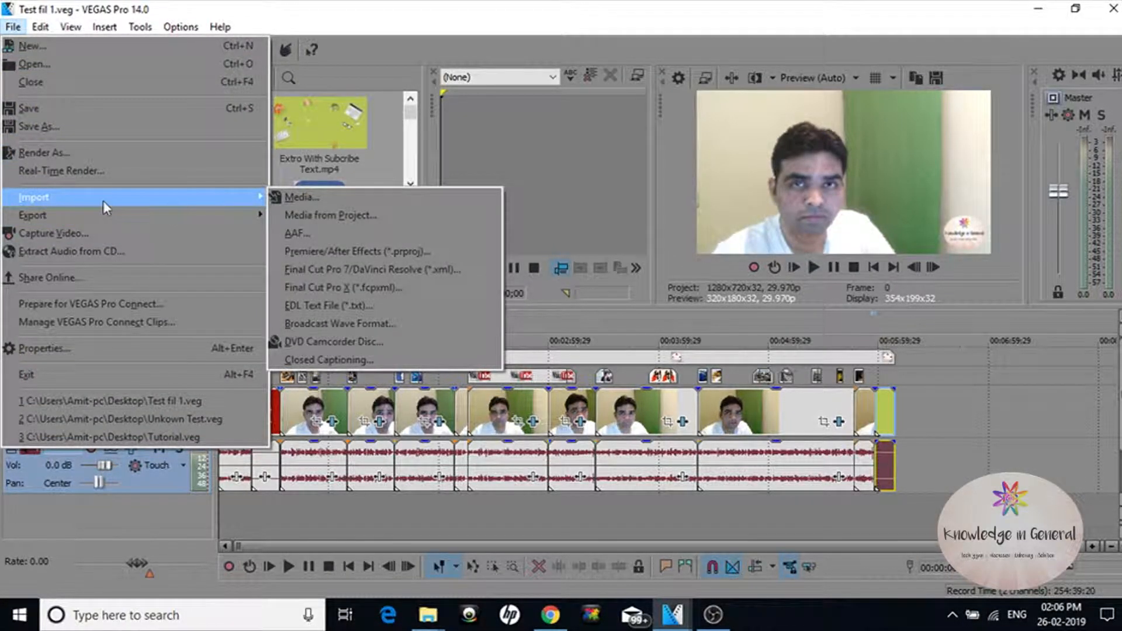
pyautogui.click(331, 199)
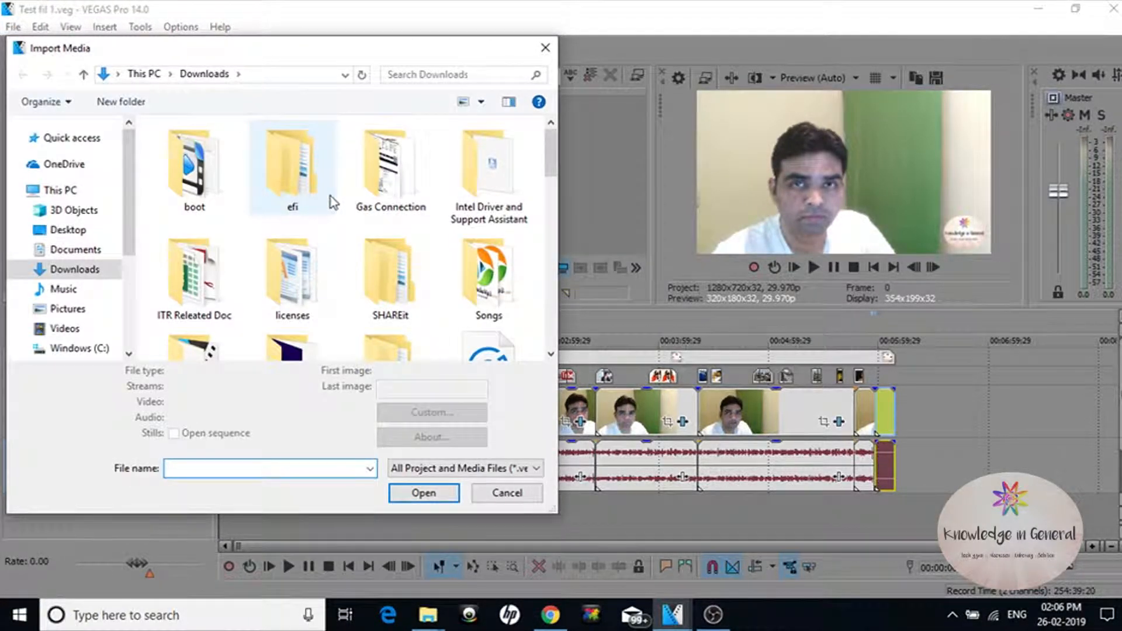
pyautogui.click(68, 230)
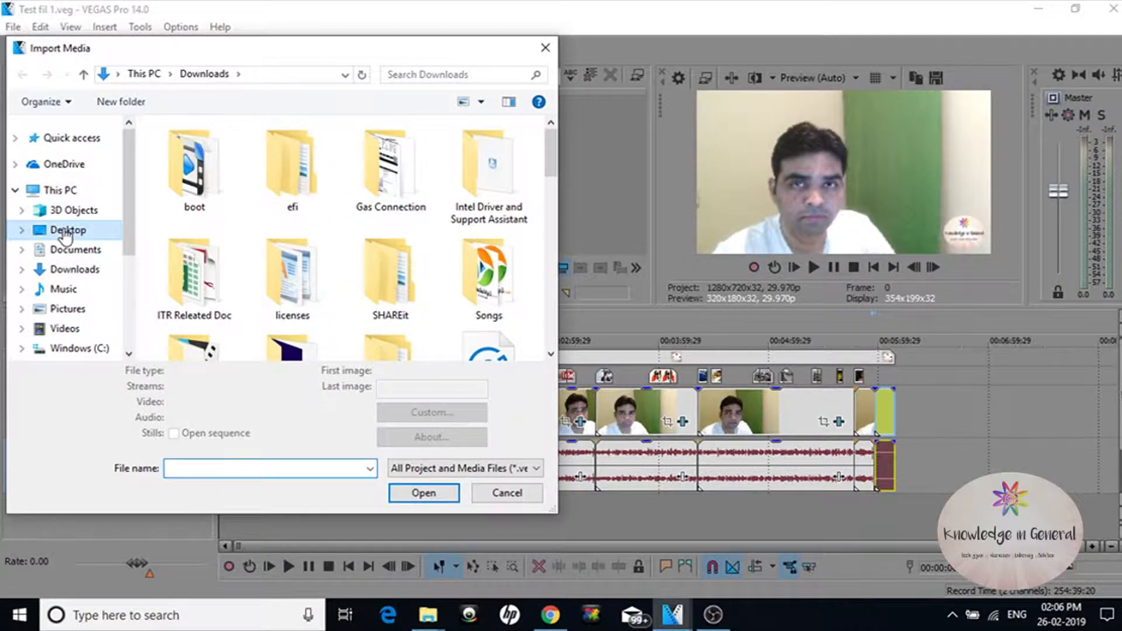
pyautogui.click(195, 303)
pyautogui.scroll(-3, 195, 302)
pyautogui.click(196, 318)
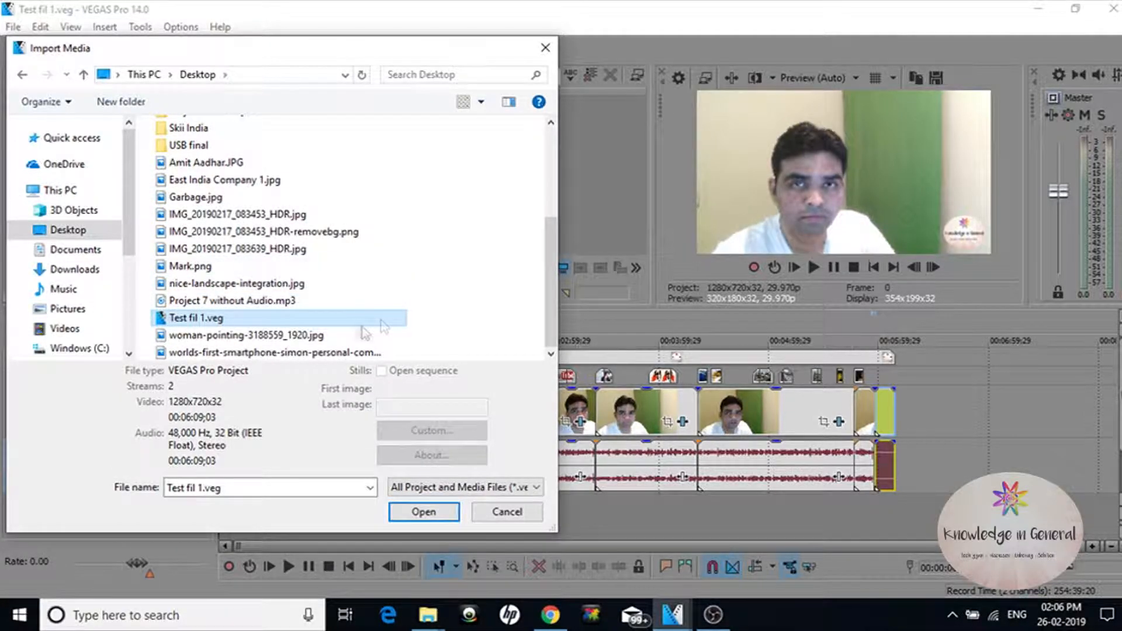
pyautogui.doubleClick(251, 322)
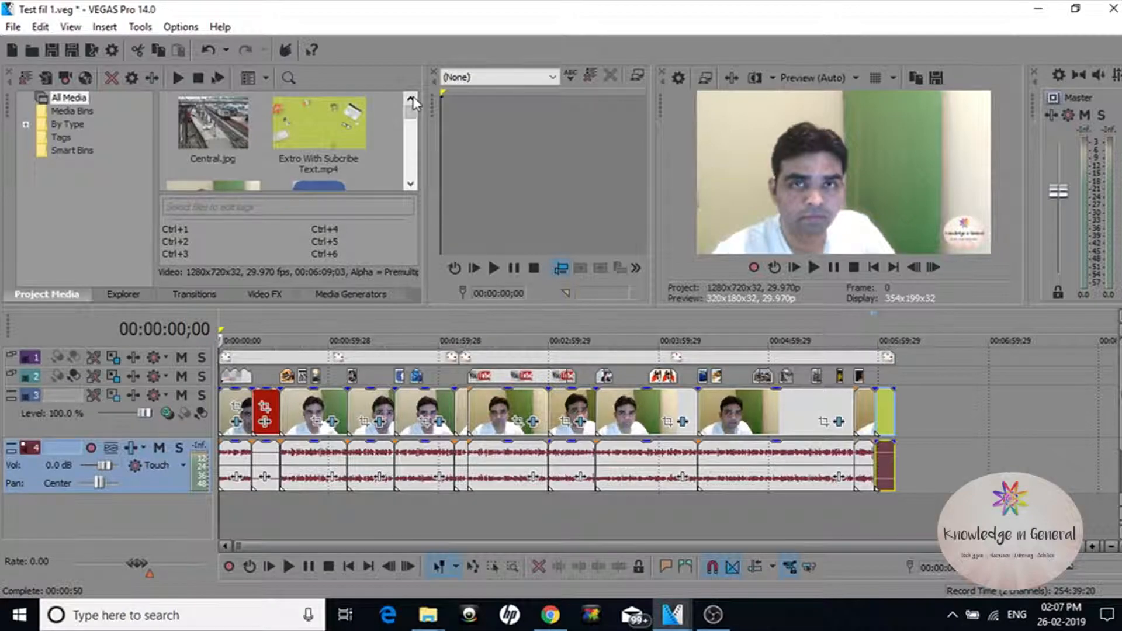
# Find Test fil 1.veg in the project media and place it on the timeline just after the existing clips
pyautogui.click(345, 142)
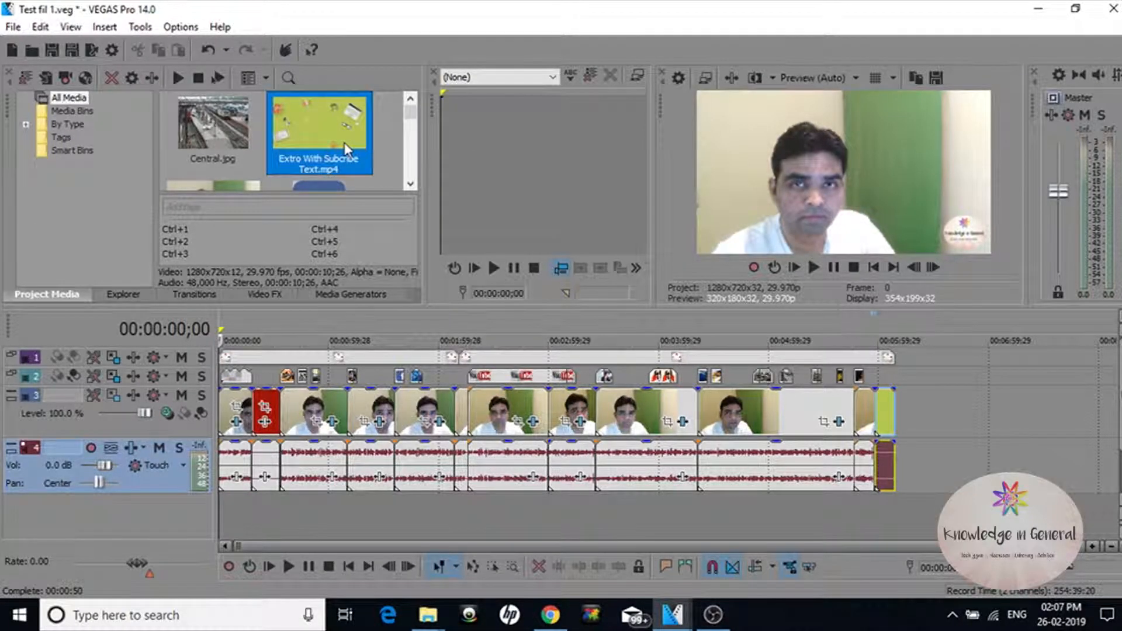
pyautogui.press('t')
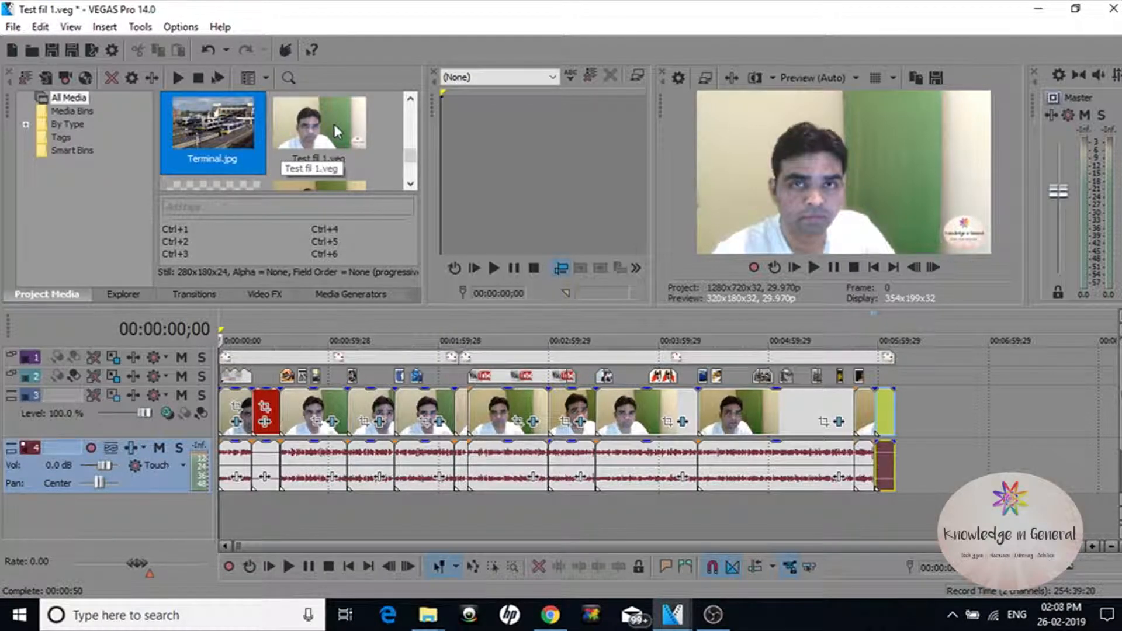
pyautogui.moveTo(334, 125); pyautogui.dragTo(925, 468)
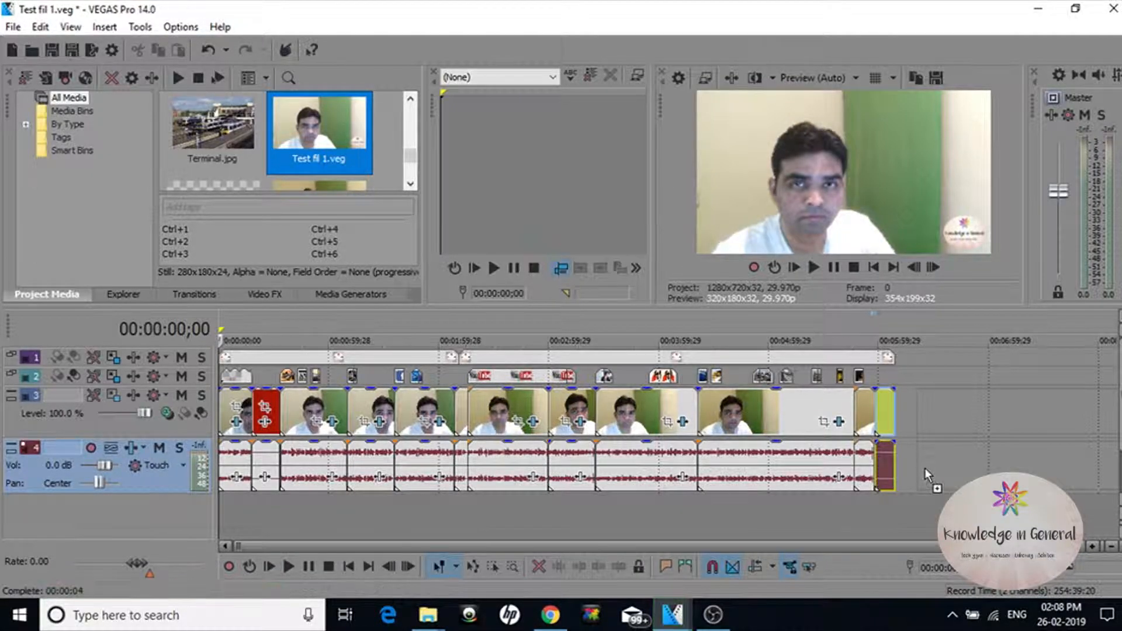
pyautogui.moveTo(924, 468); pyautogui.dragTo(925, 467)
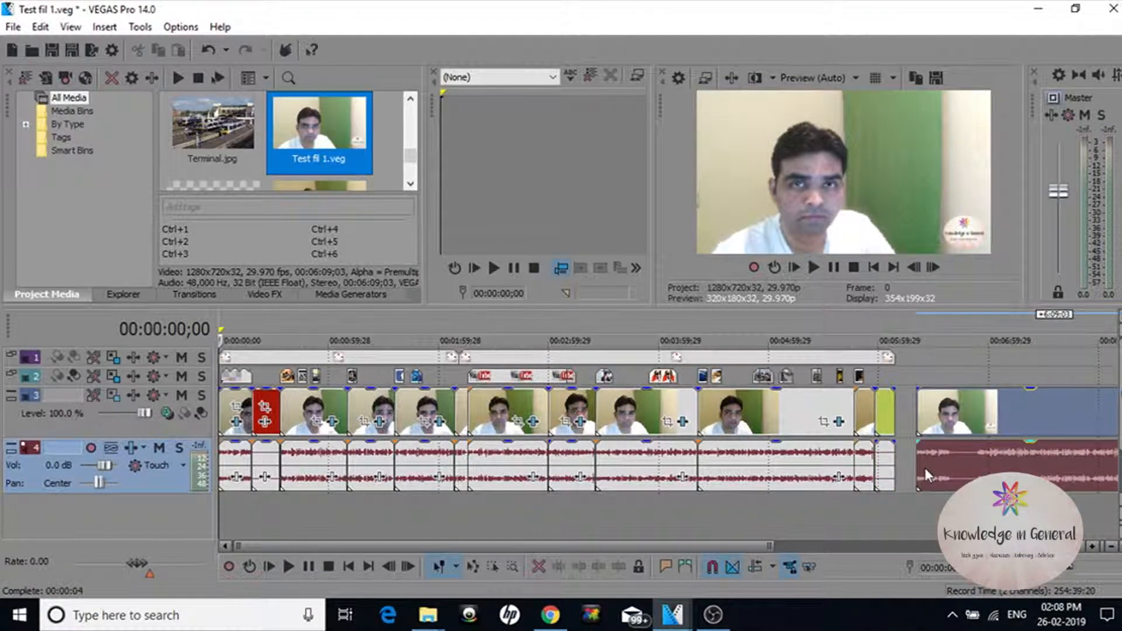
pyautogui.scroll(-2, 924, 468)
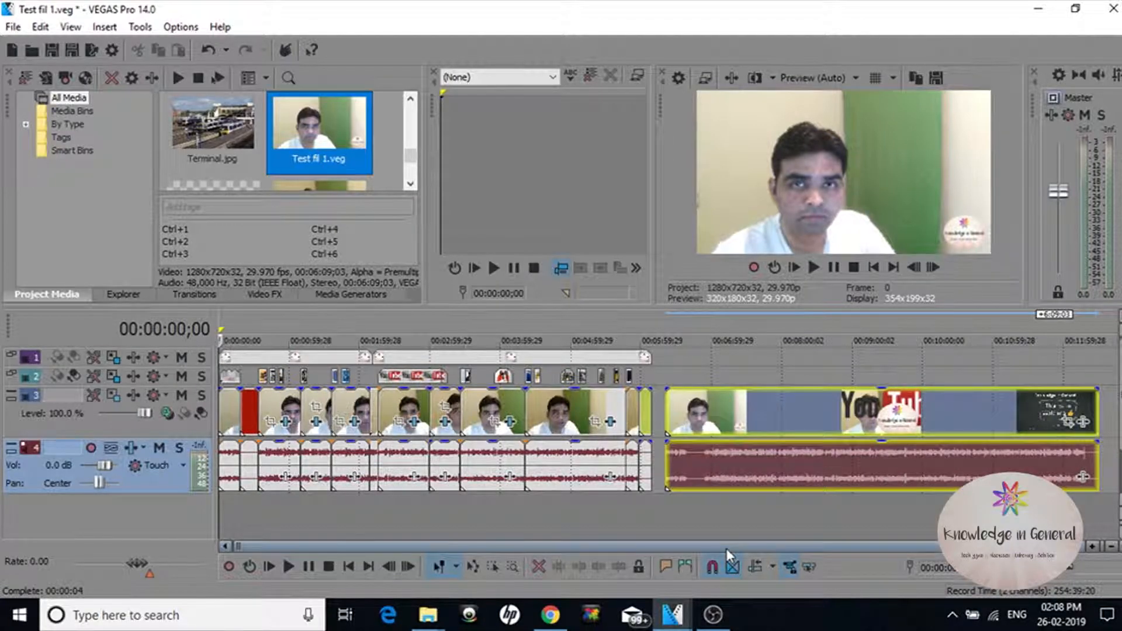
# Play the beginning of the original edit and a part of the nested Test fil 1.veg event to compare them
pyautogui.click(625, 528)
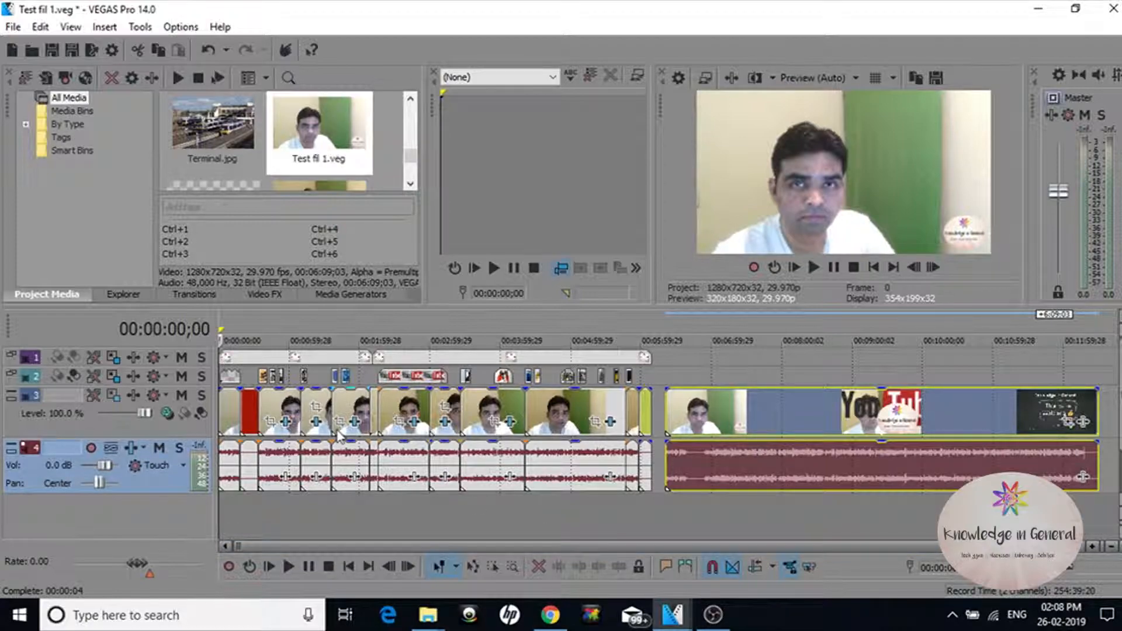
pyautogui.click(257, 514)
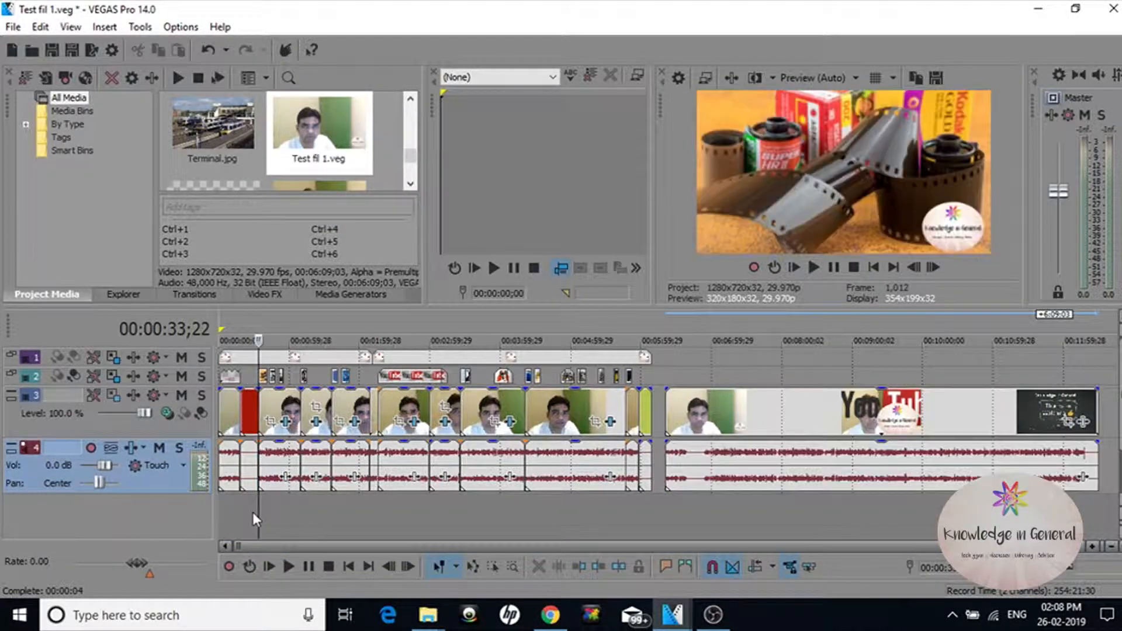
pyautogui.hotkey('ctrl', 'Home')
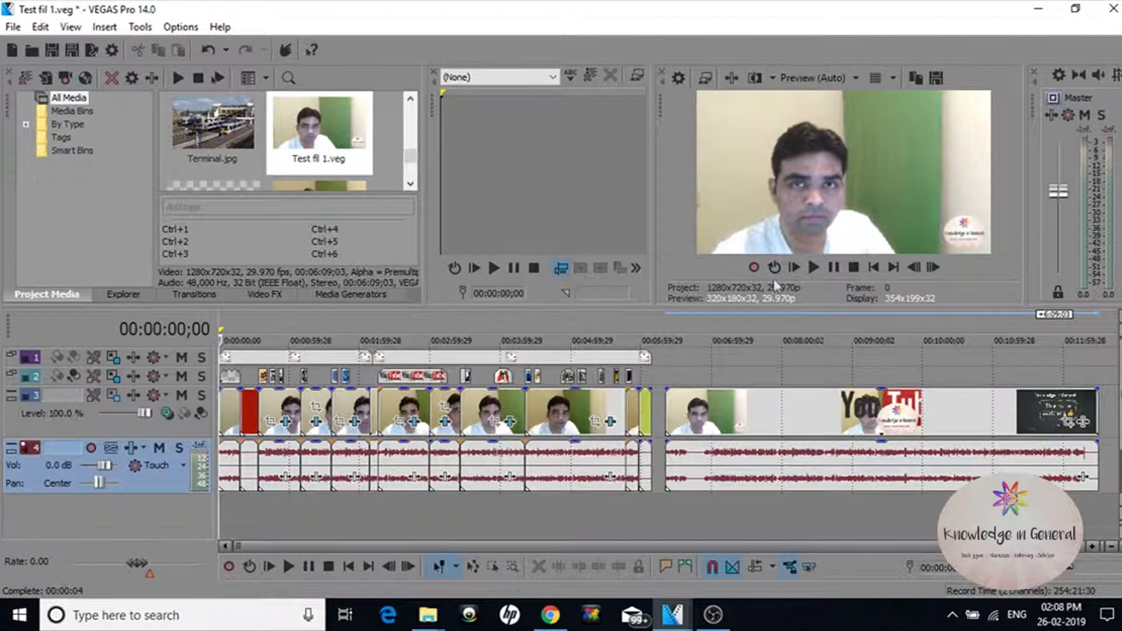
pyautogui.click(814, 269)
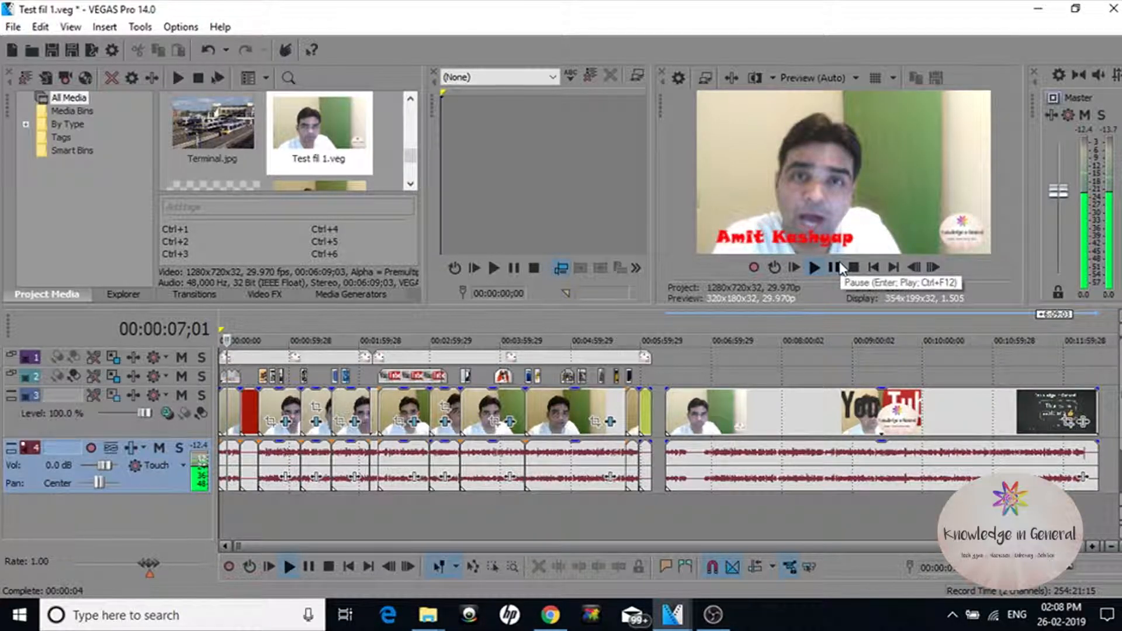
pyautogui.click(838, 268)
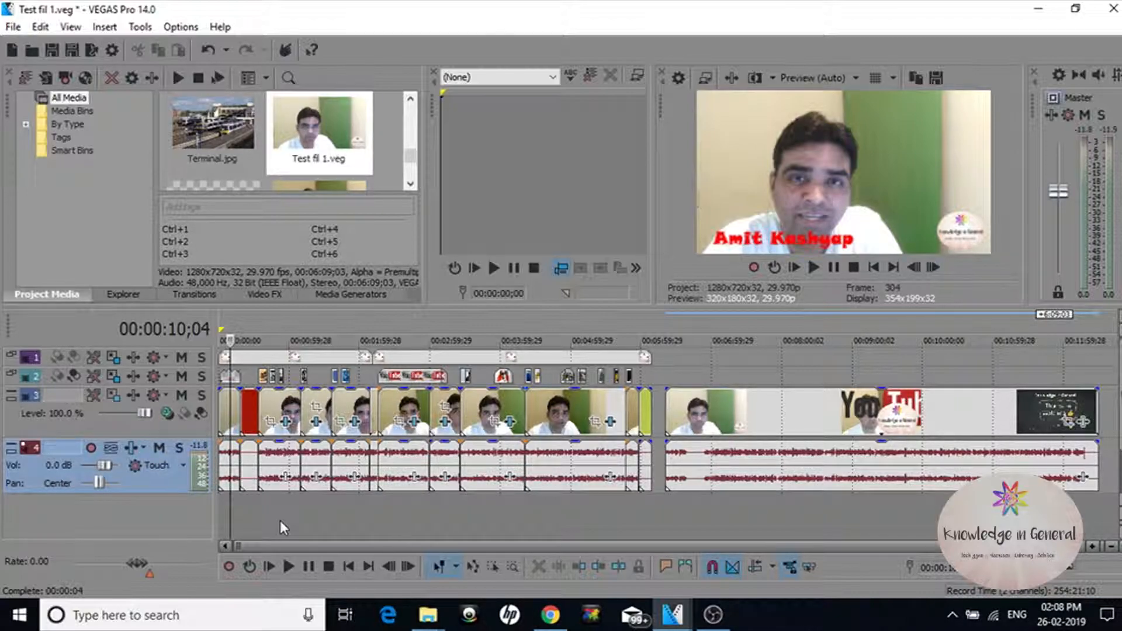
pyautogui.click(666, 340)
pyautogui.click(814, 268)
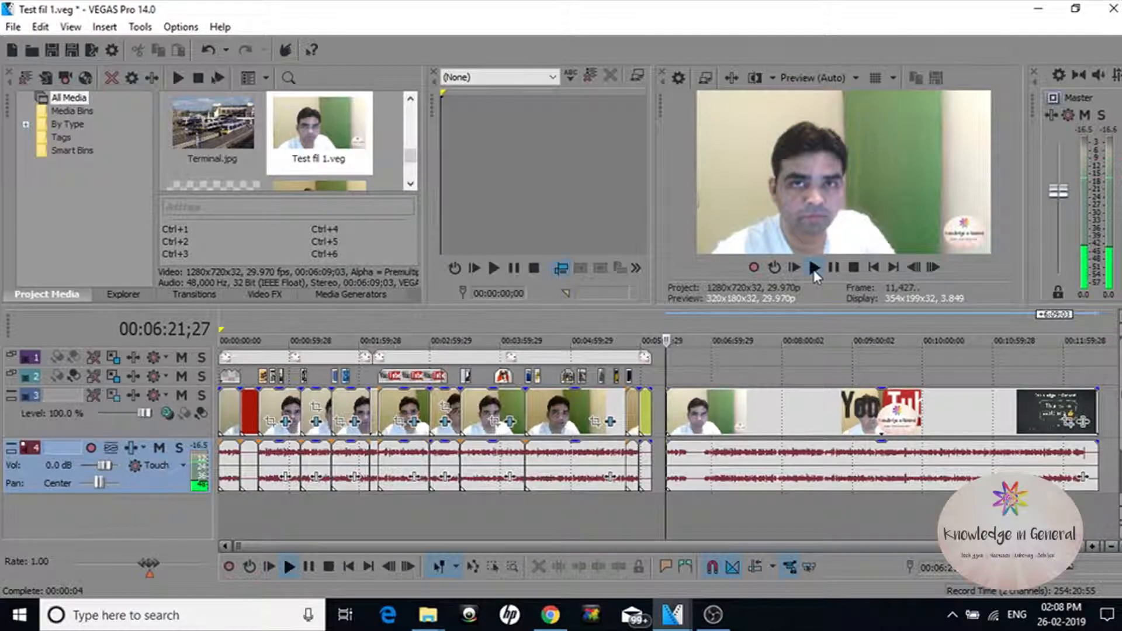
pyautogui.press('space')
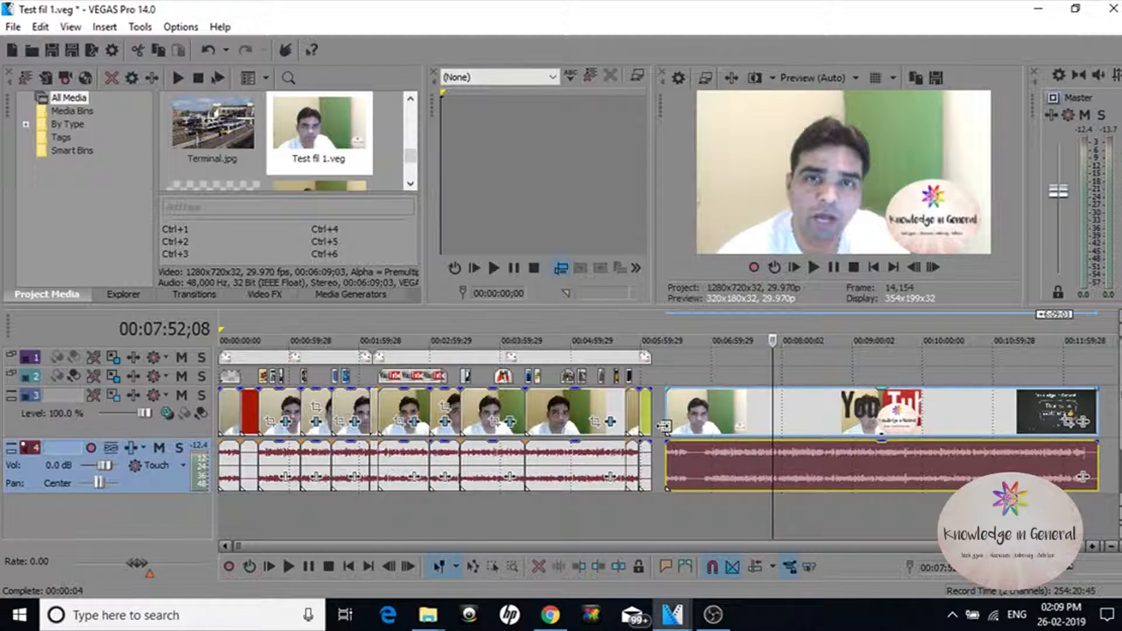
# Delete the original clips ahead of the nested project event using the Selection Edit tool, and return to the Normal Edit tool
pyautogui.click(492, 567)
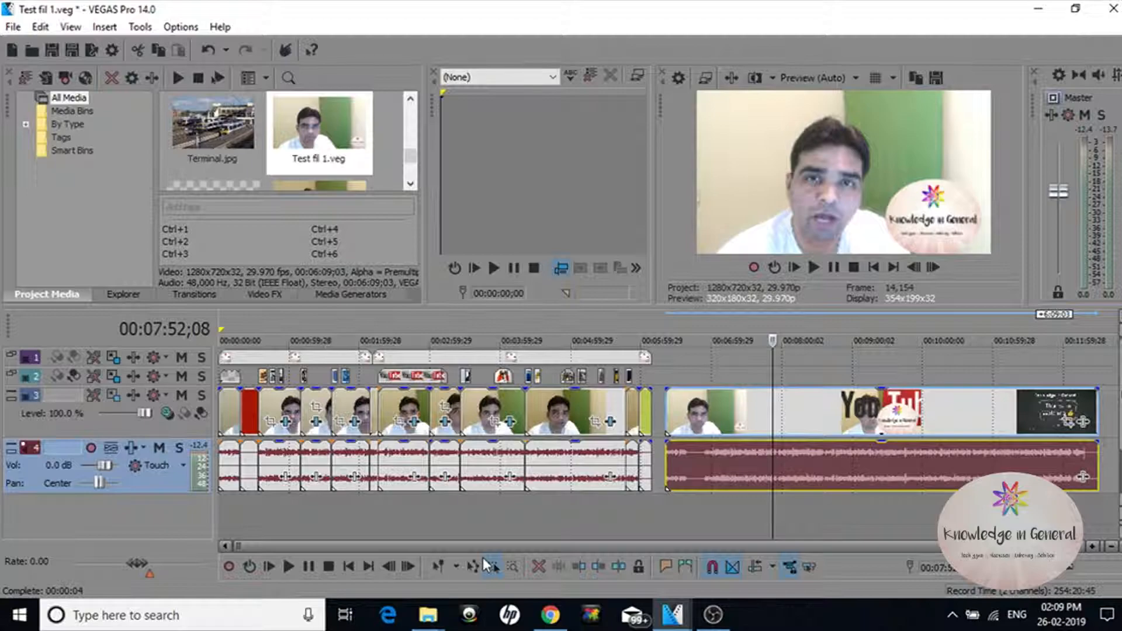
pyautogui.moveTo(606, 456); pyautogui.dragTo(646, 469)
pyautogui.press('Delete')
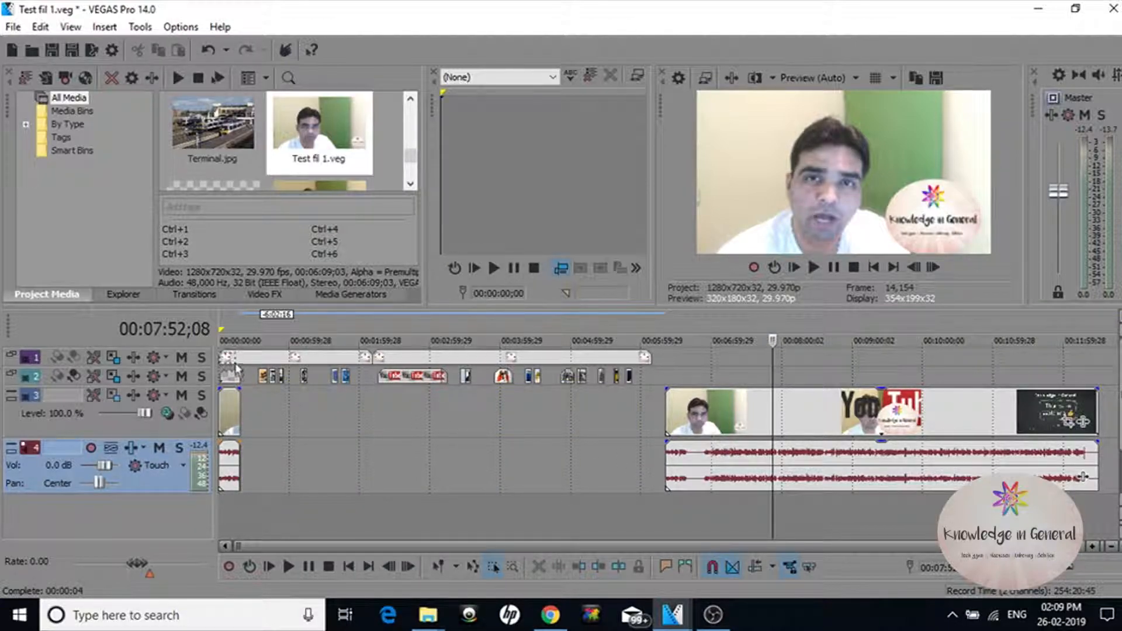
pyautogui.moveTo(234, 360); pyautogui.dragTo(609, 458)
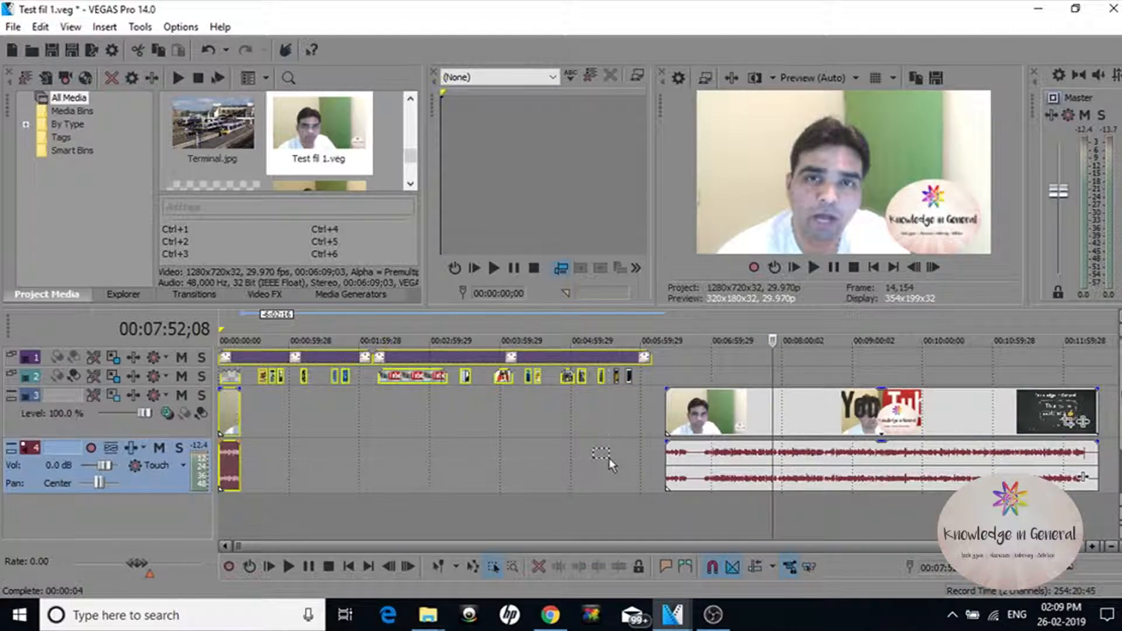
pyautogui.press('Delete')
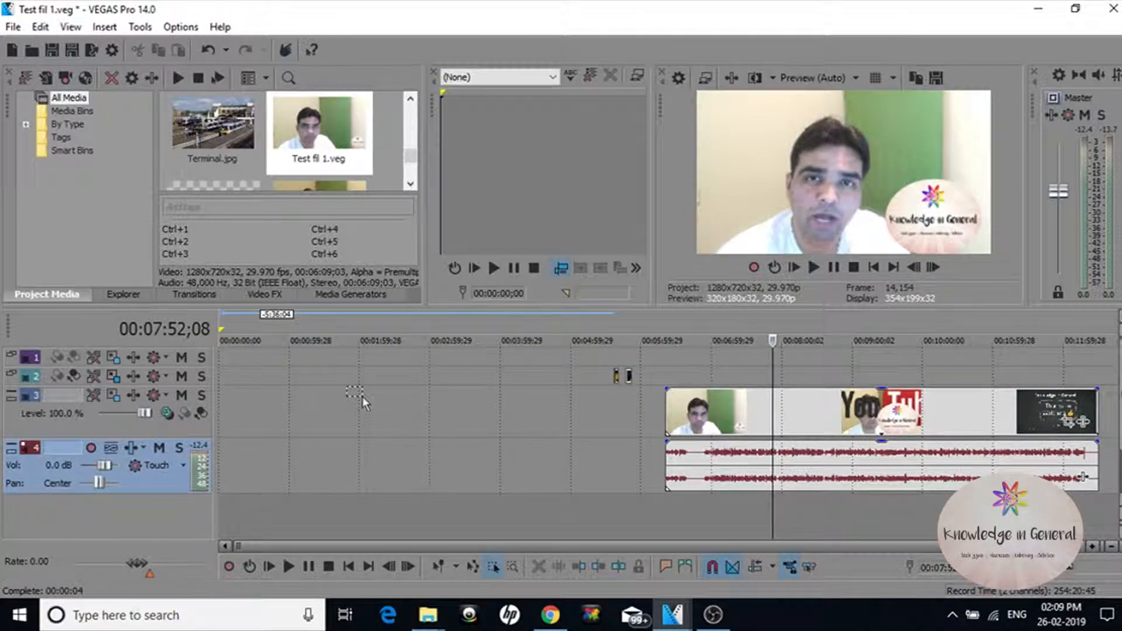
pyautogui.moveTo(645, 390); pyautogui.dragTo(650, 392)
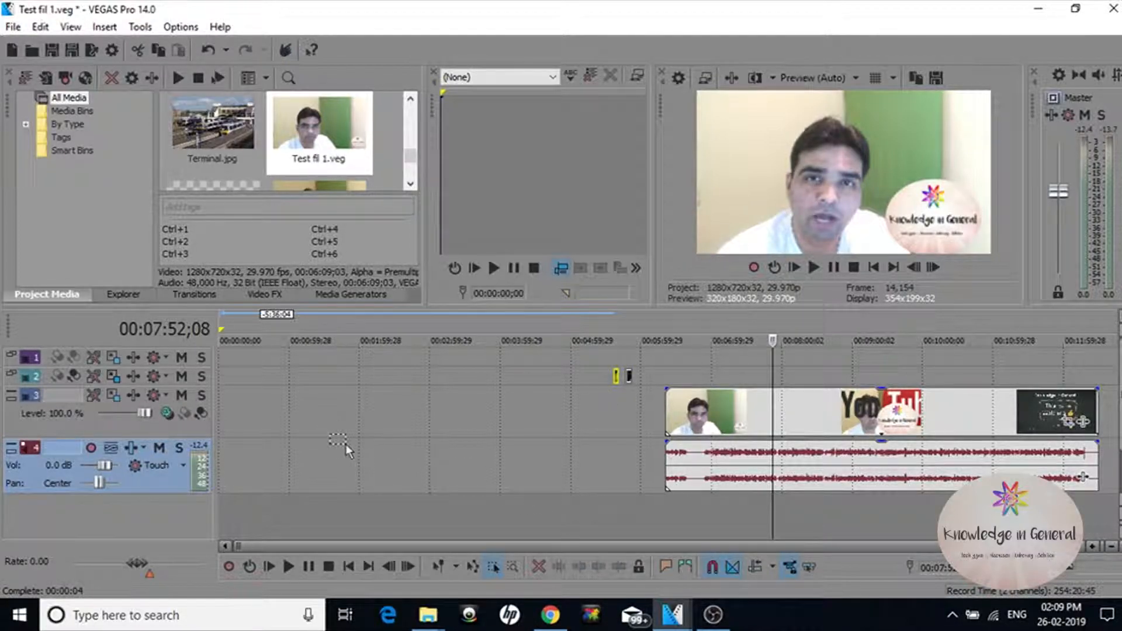
pyautogui.click(441, 567)
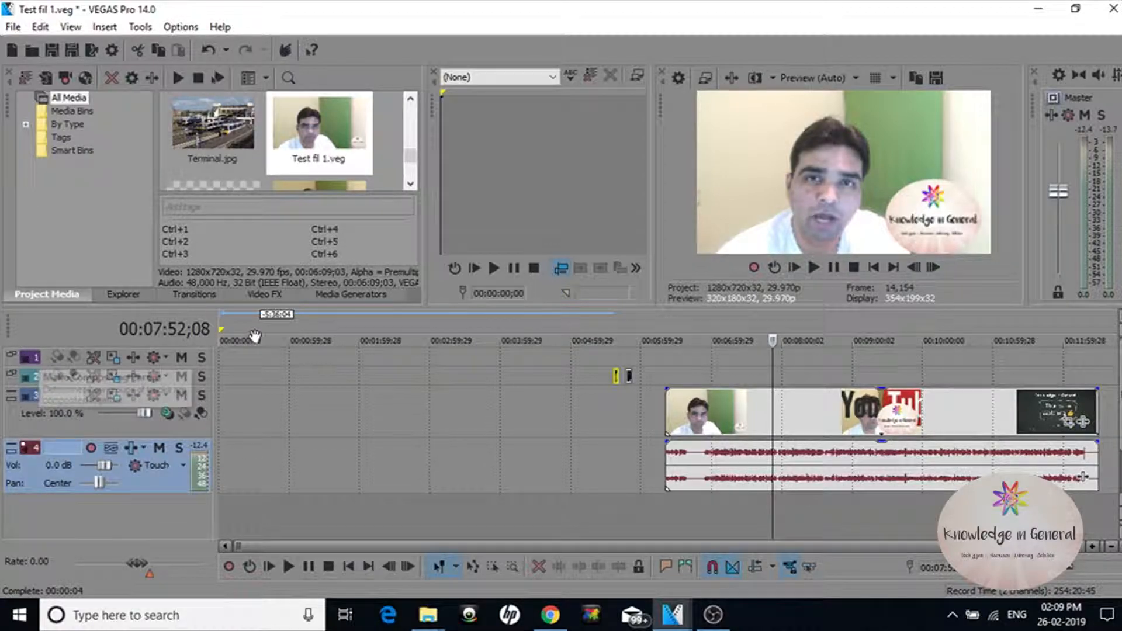
# Delete the two uppermost video tracks, including the small clips left on them
pyautogui.rightClick(241, 357)
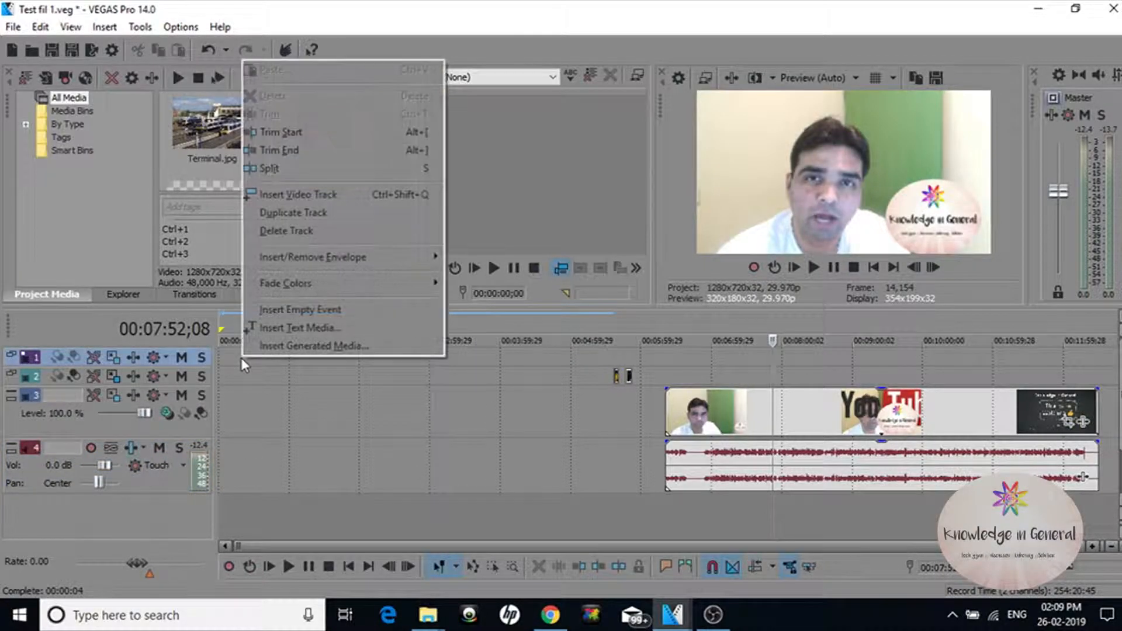
pyautogui.click(317, 229)
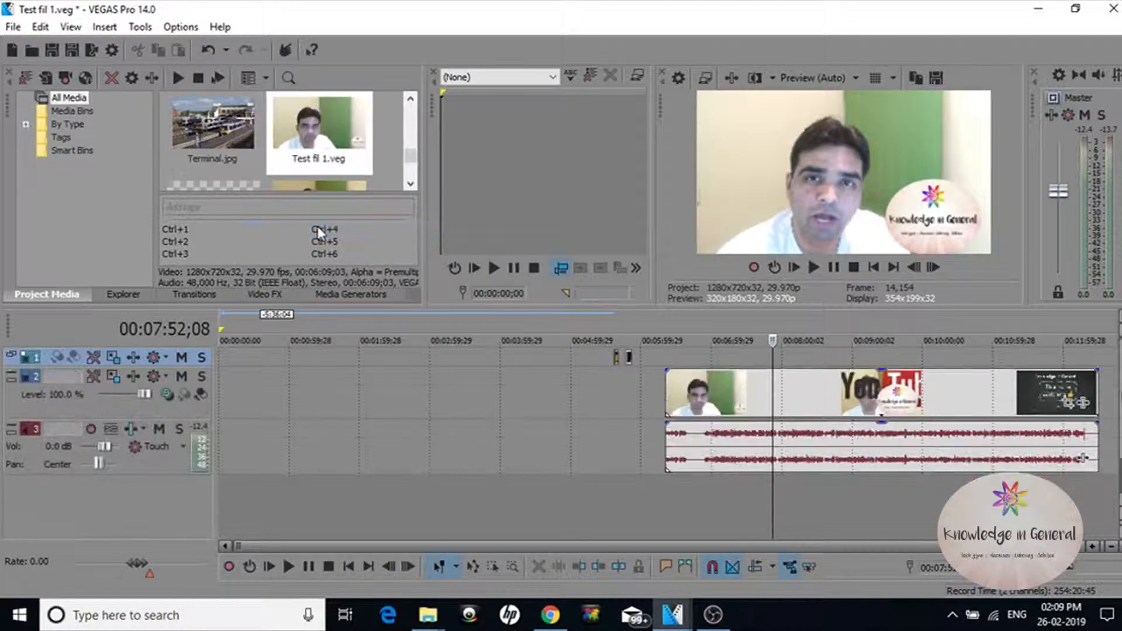
pyautogui.rightClick(233, 357)
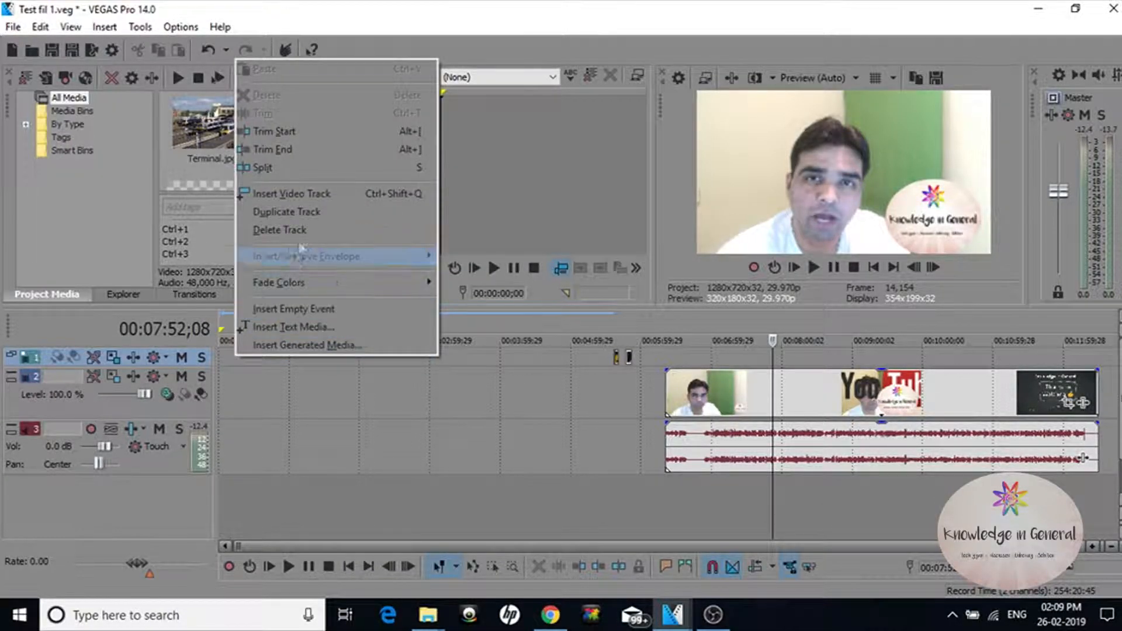
pyautogui.click(318, 229)
# Move the nested project's video and audio event to the start of the timeline
pyautogui.moveTo(784, 381); pyautogui.dragTo(298, 409)
pyautogui.moveTo(402, 381); pyautogui.dragTo(320, 395)
pyautogui.moveTo(774, 471); pyautogui.dragTo(223, 482)
# Open a copy of the nested event's audio in Audacity, importing it by reading the files directly from the original
pyautogui.click(256, 423)
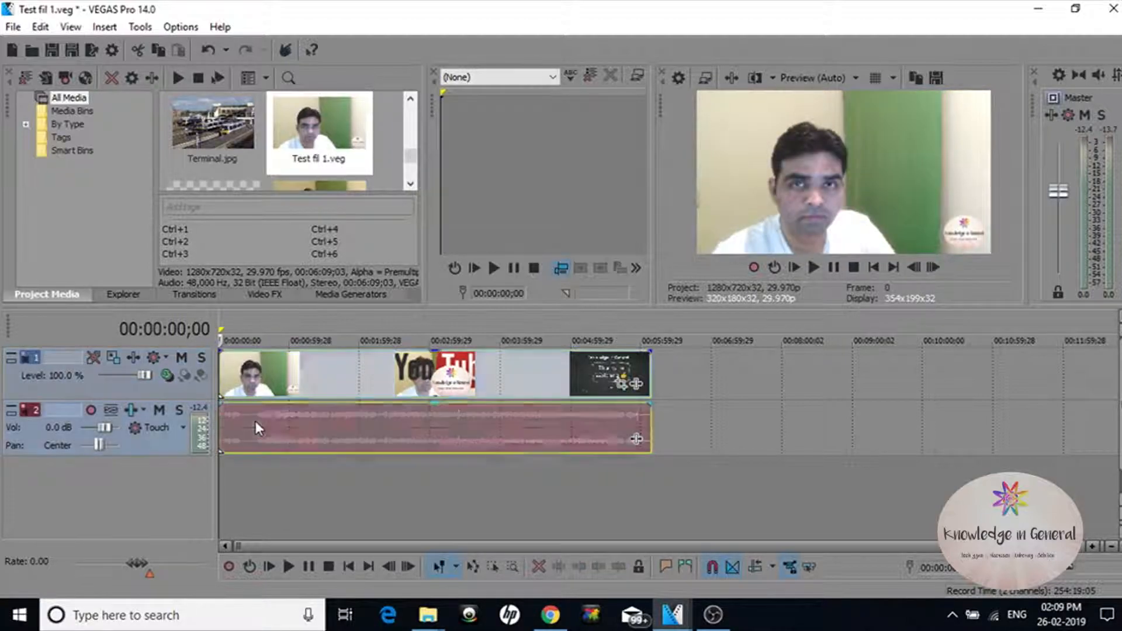
pyautogui.rightClick(255, 420)
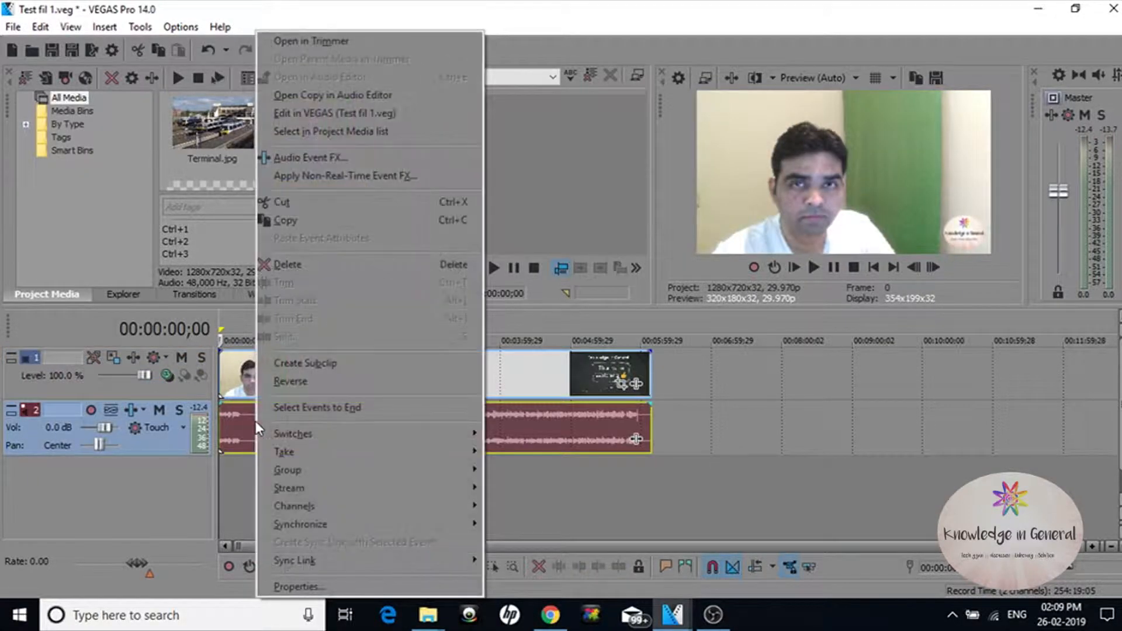
pyautogui.click(377, 95)
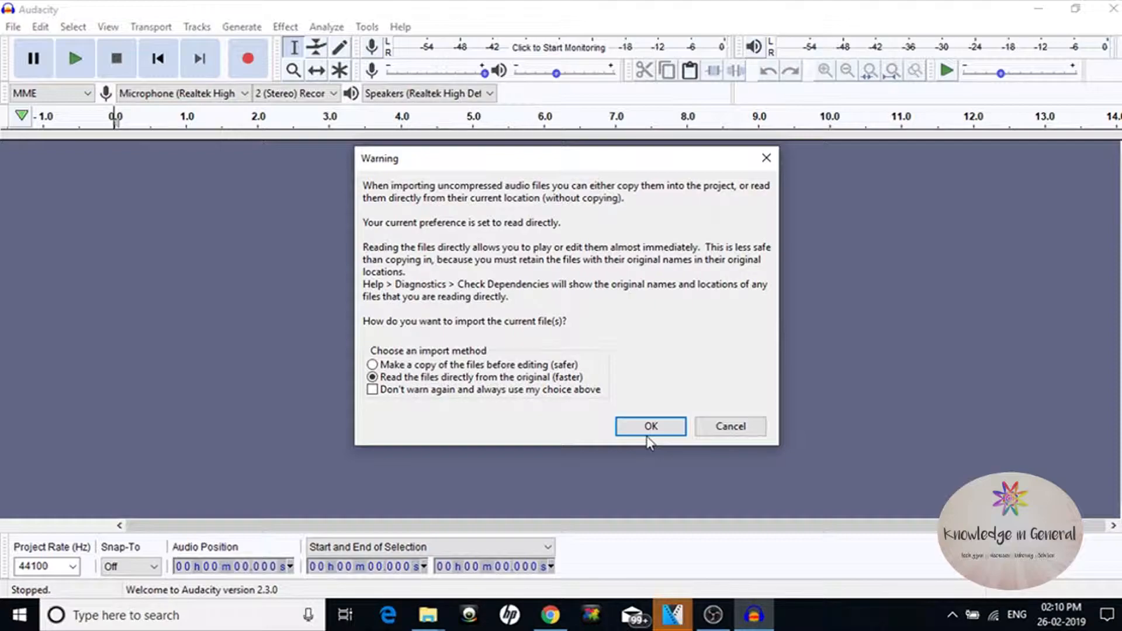
pyautogui.click(651, 427)
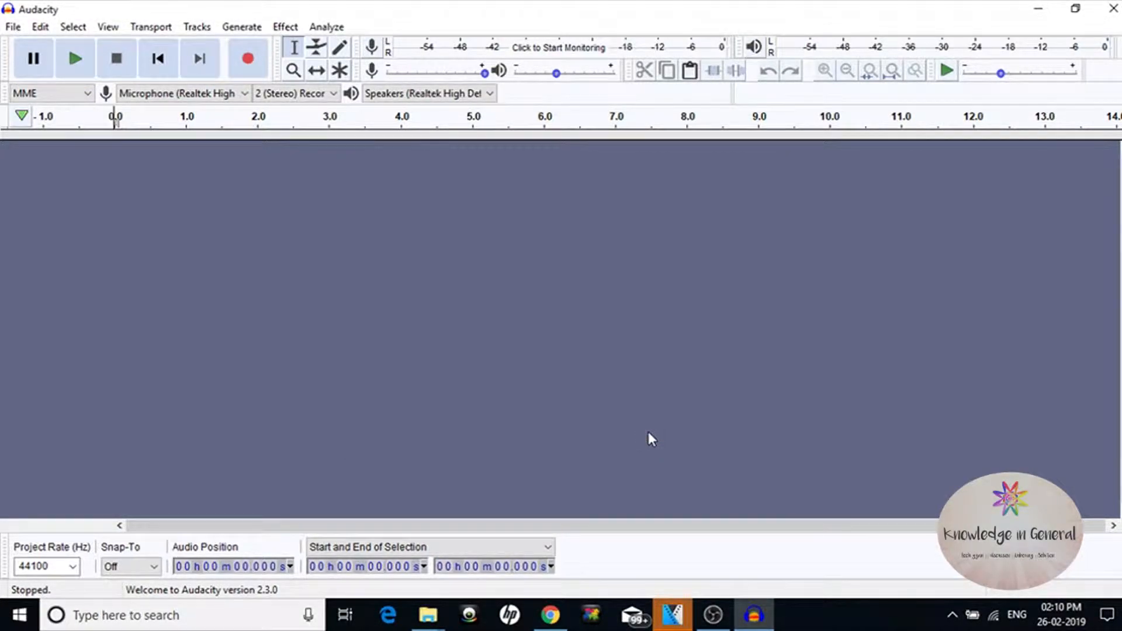